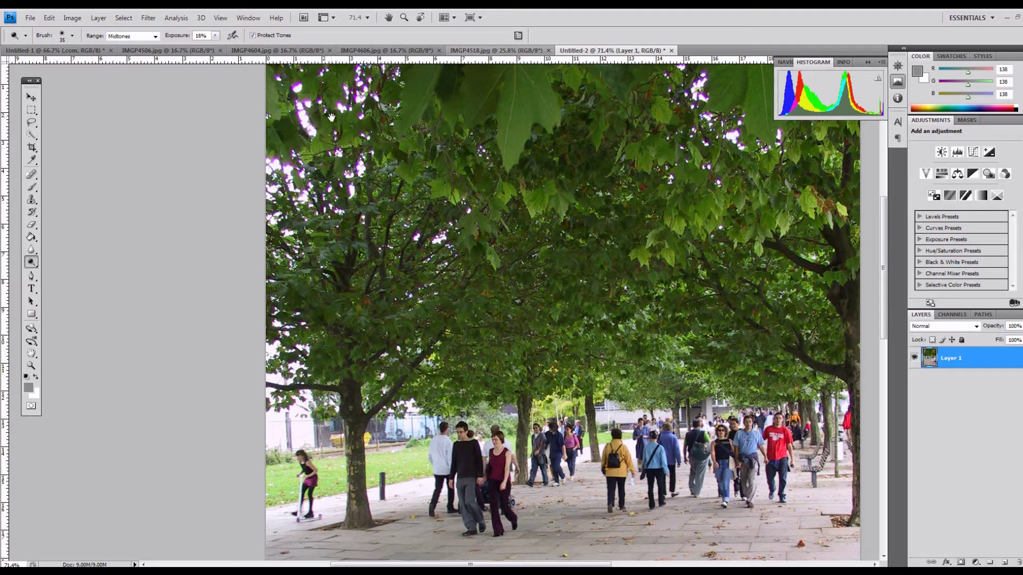
# Zoom in to about 293% and pan across the purple-fringed leaf highlights
pyautogui.scroll(2, 331, 119)
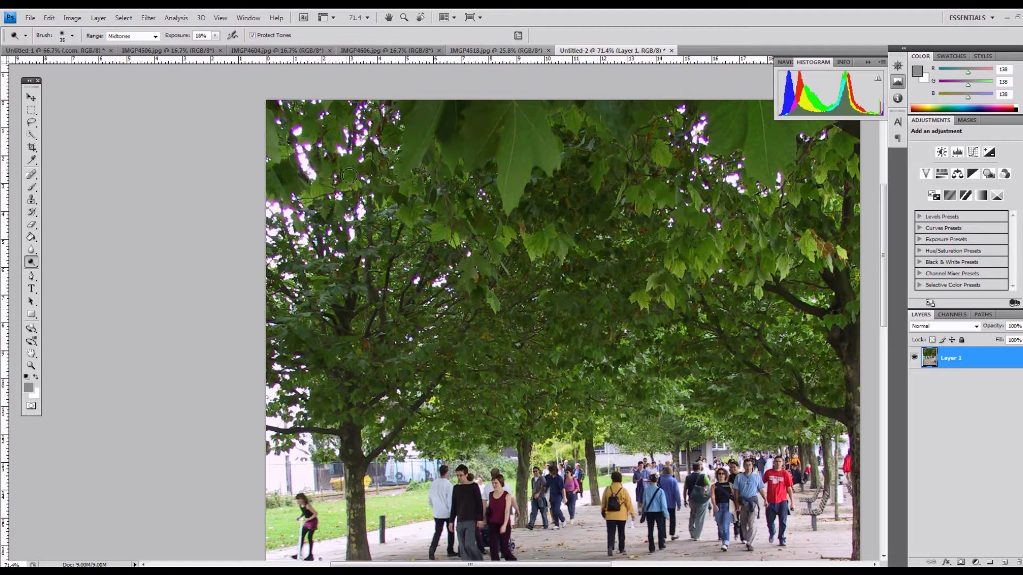
pyautogui.scroll(2, 338, 168)
pyautogui.scroll(2, 334, 171)
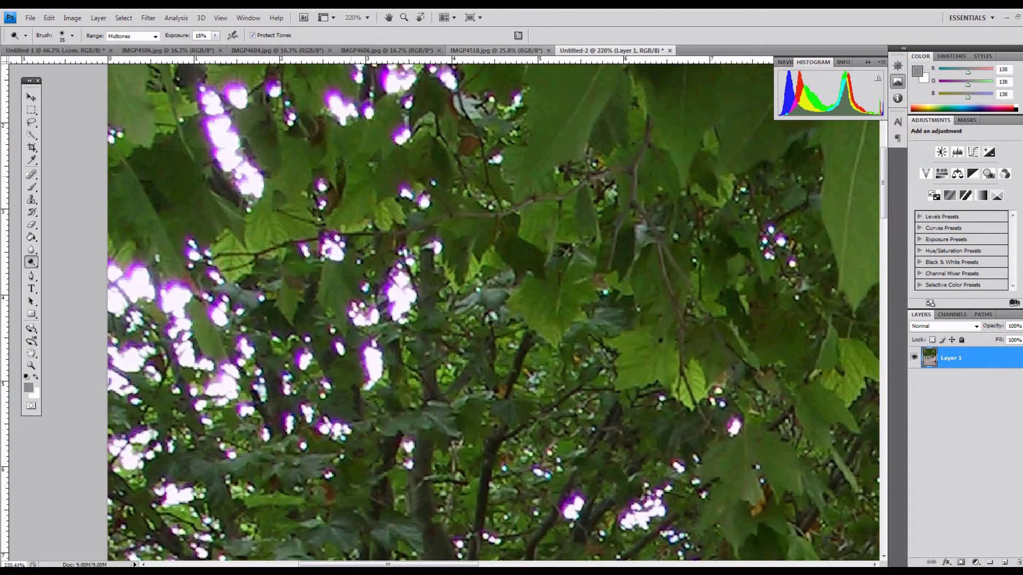
pyautogui.scroll(1, 341, 170)
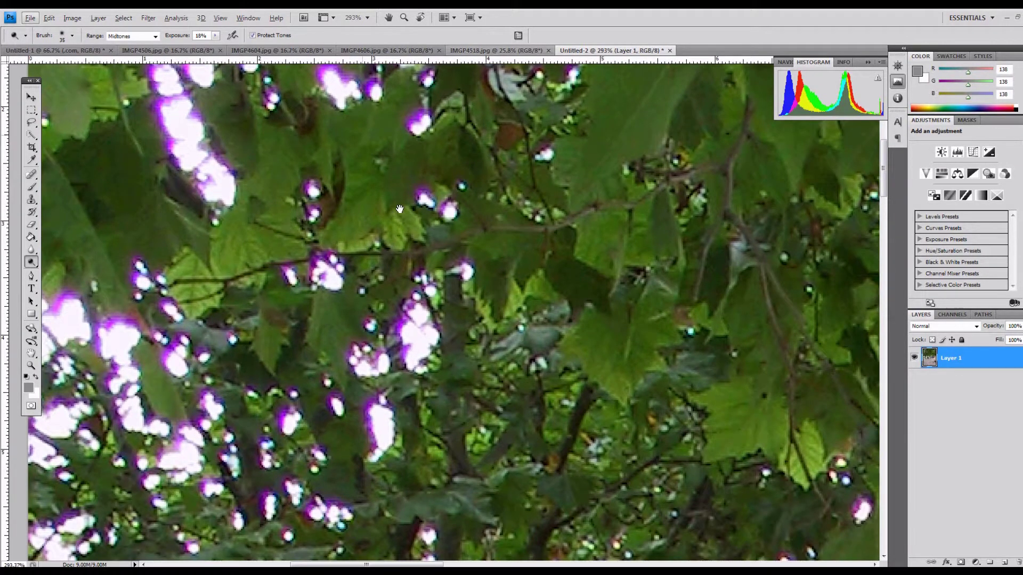
pyautogui.moveTo(399, 209); pyautogui.dragTo(449, 336)
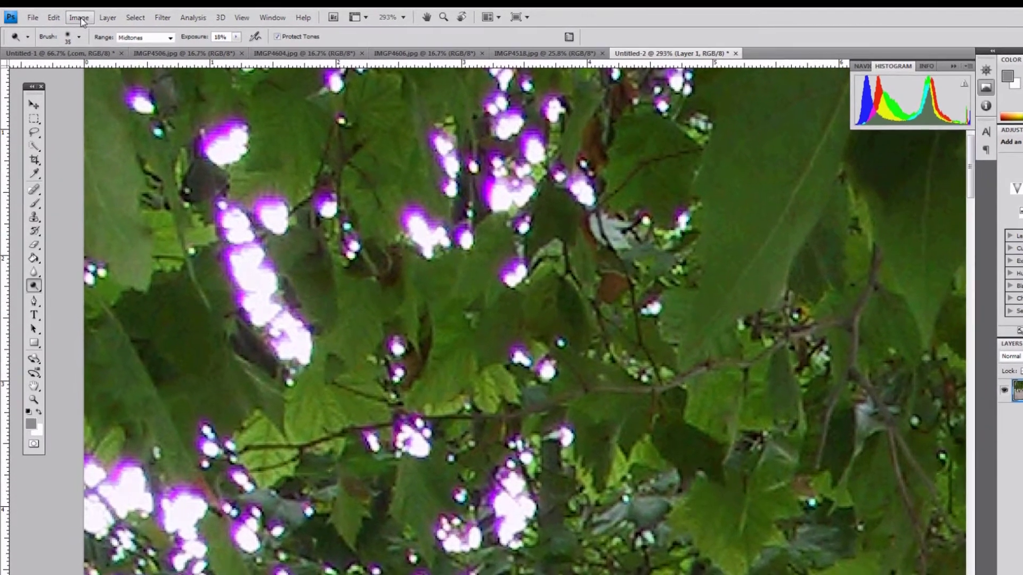
# Open the Hue/Saturation adjustment from the Image > Adjustments menu
pyautogui.click(74, 18)
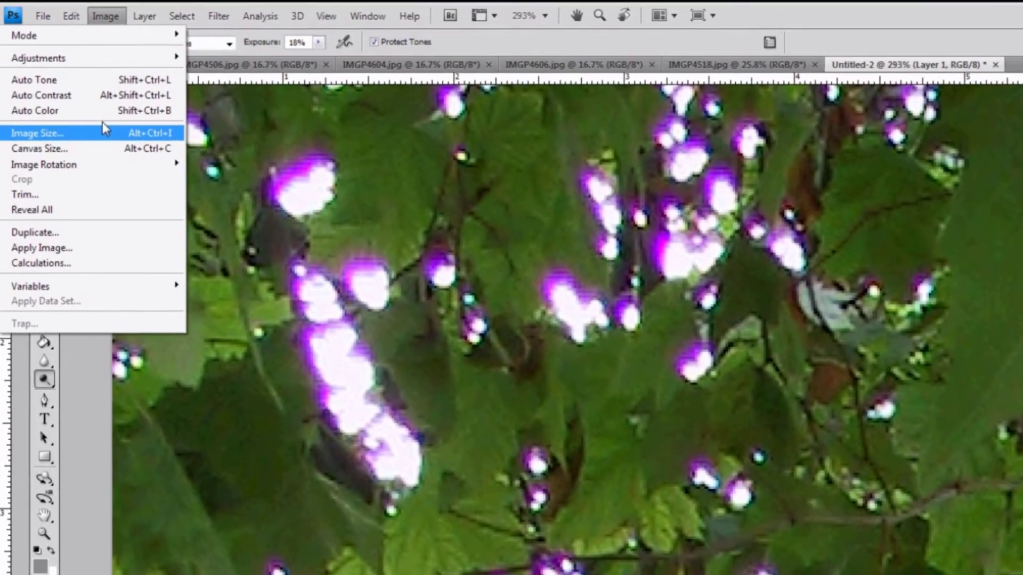
pyautogui.moveTo(66, 55)
pyautogui.click(234, 148)
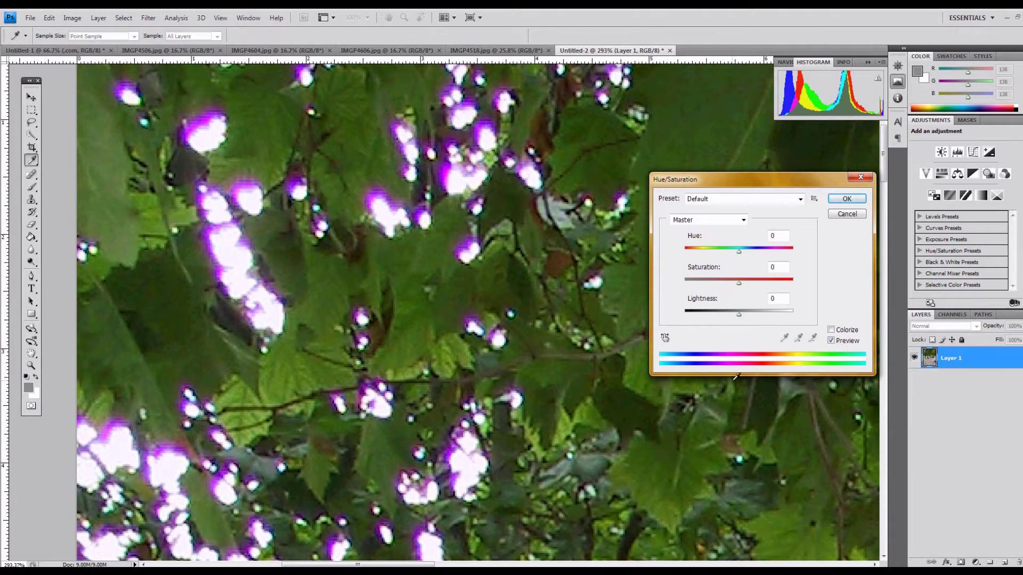
pyautogui.click(744, 222)
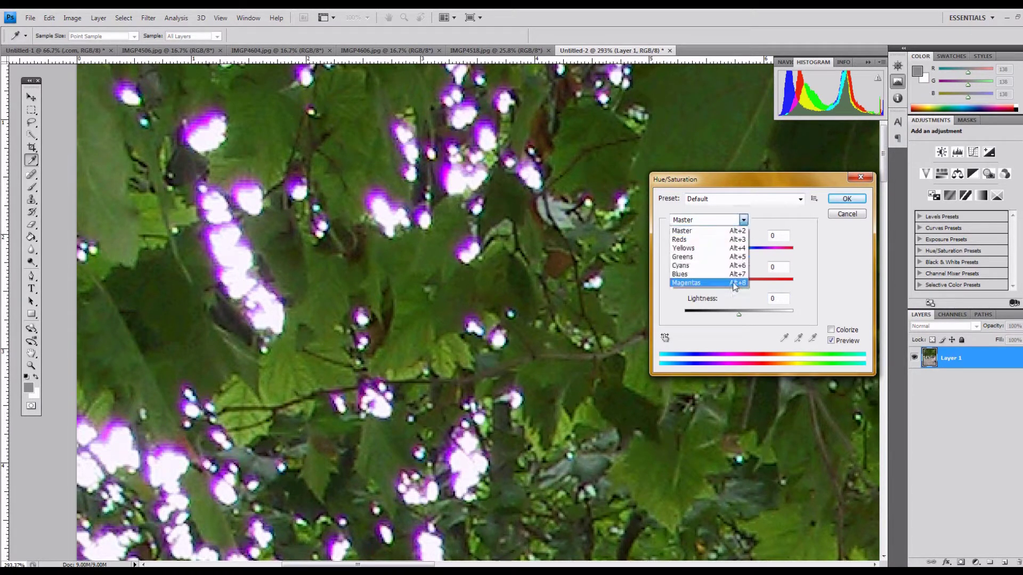
# Target Magentas, preview Saturation at -100, then return it to about 0
pyautogui.click(736, 287)
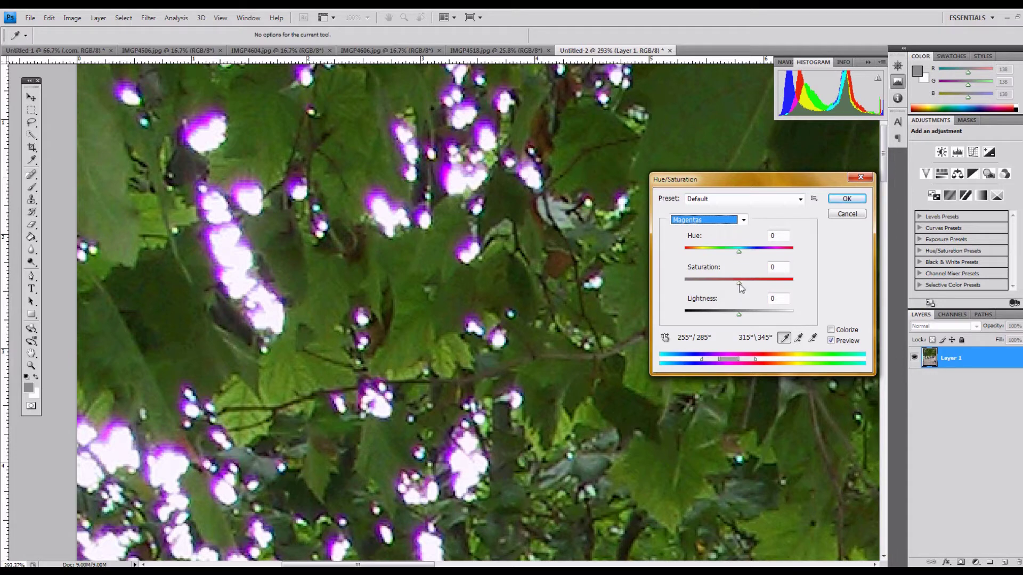
pyautogui.moveTo(739, 285); pyautogui.dragTo(684, 283)
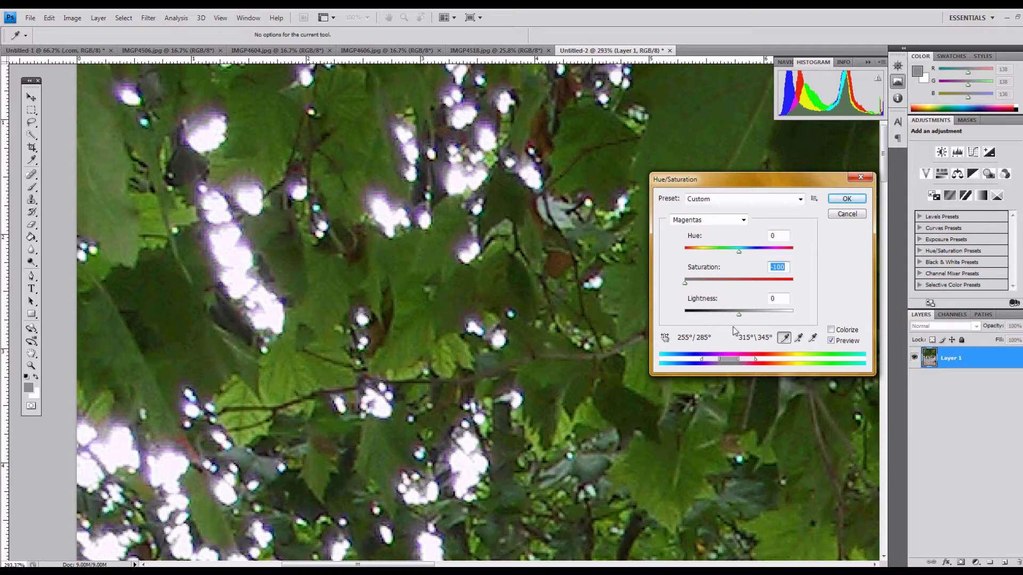
pyautogui.moveTo(687, 287); pyautogui.dragTo(741, 288)
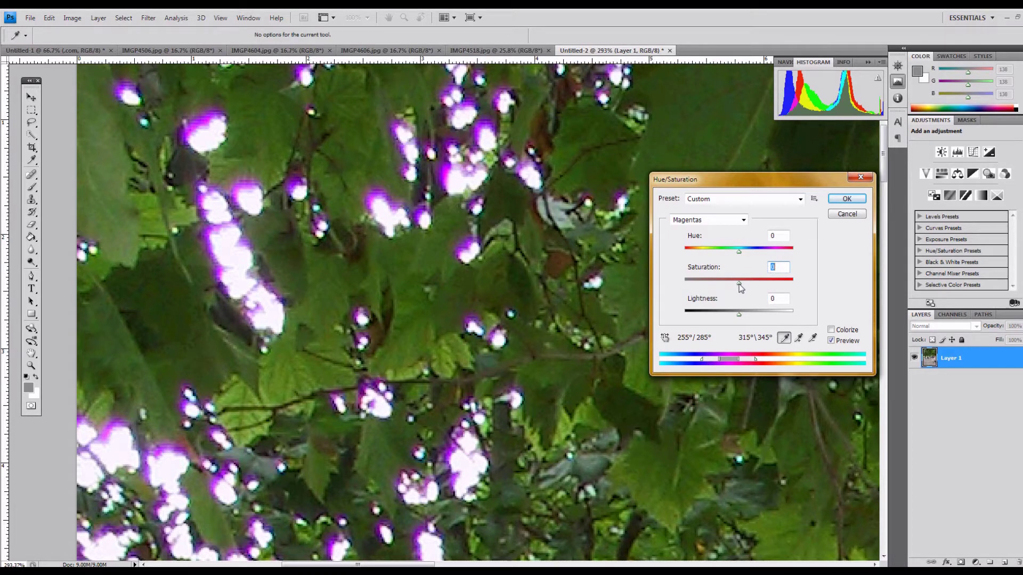
# Switch Edit to Master and back to Magentas, then sample a purple fringe
pyautogui.click(743, 220)
pyautogui.click(745, 230)
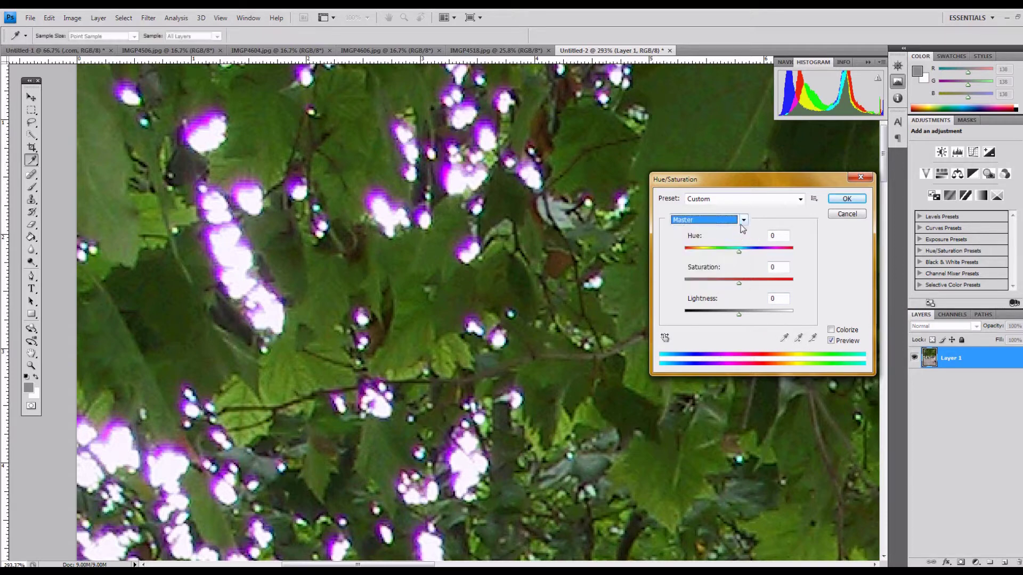
pyautogui.click(743, 220)
pyautogui.click(743, 286)
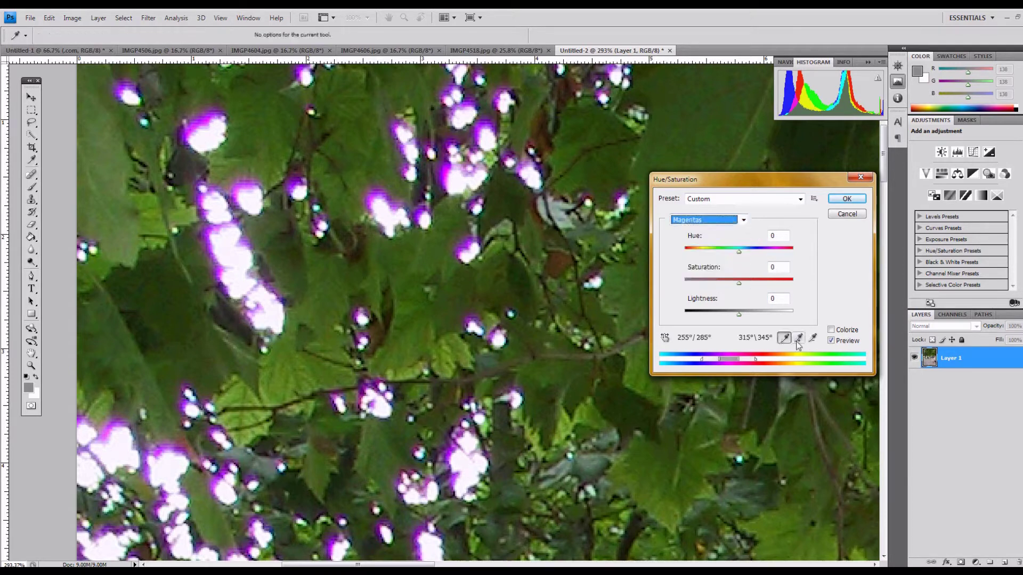
pyautogui.click(209, 116)
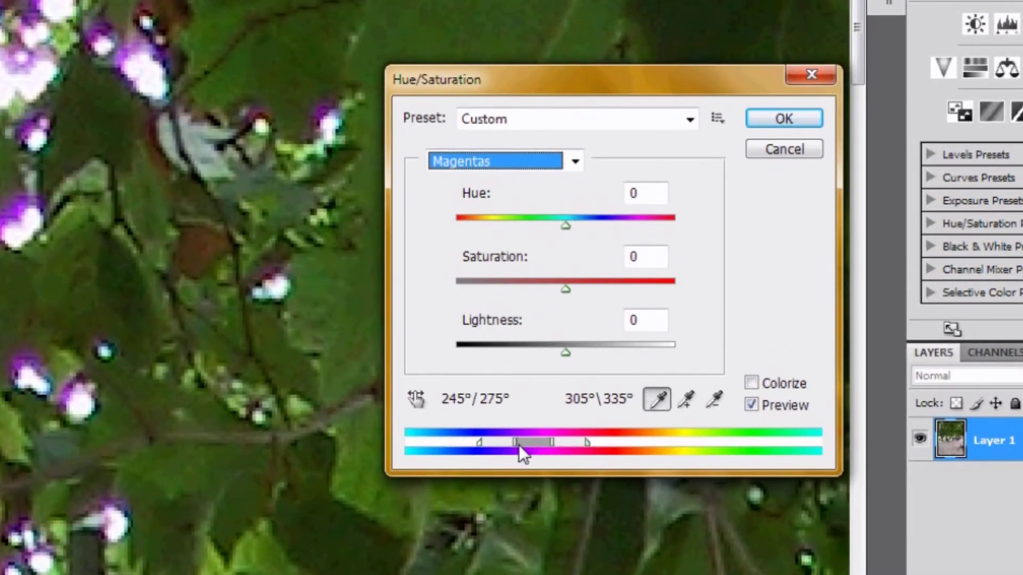
# Narrow the Magentas range bar to roughly 262°/271° and 307°\335°
pyautogui.moveTo(513, 443); pyautogui.dragTo(564, 444)
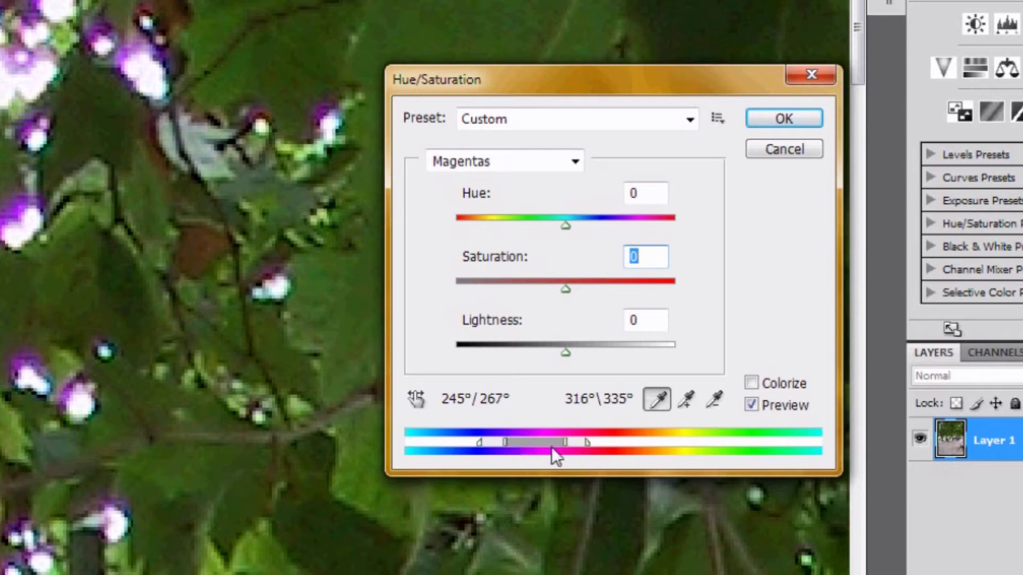
pyautogui.moveTo(564, 442); pyautogui.dragTo(511, 442)
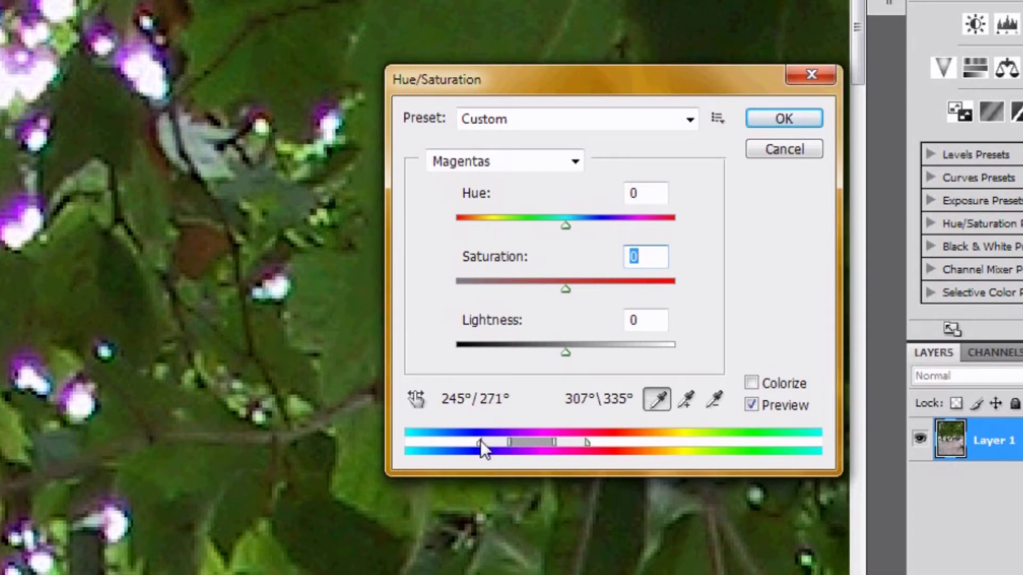
pyautogui.moveTo(480, 440); pyautogui.dragTo(506, 445)
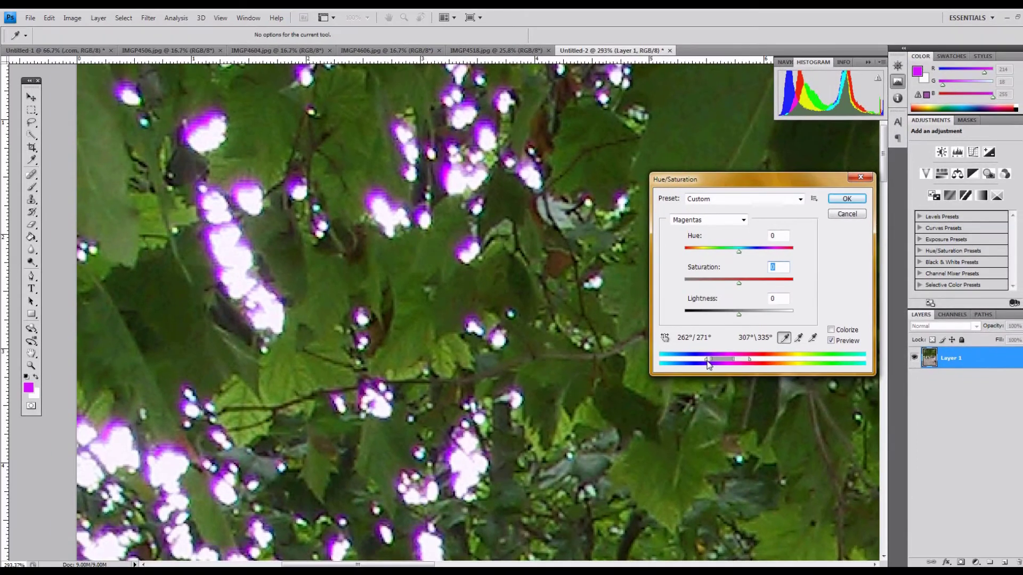
# Trial Magentas at -100 Saturation over 263°/272°–314°\324°, then cancel without applying
pyautogui.moveTo(745, 360); pyautogui.dragTo(738, 361)
pyautogui.click(194, 125)
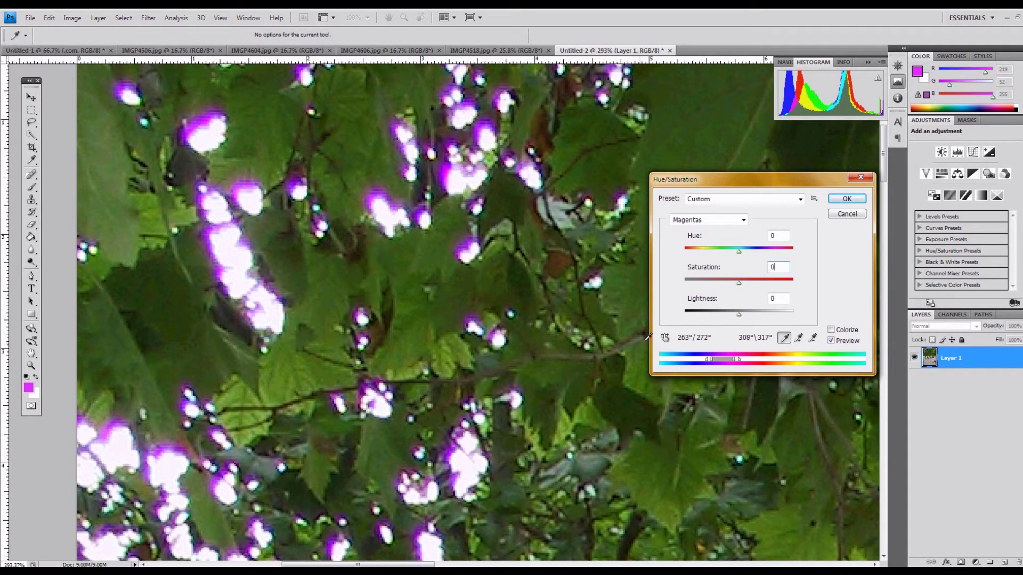
pyautogui.moveTo(739, 284); pyautogui.dragTo(683, 274)
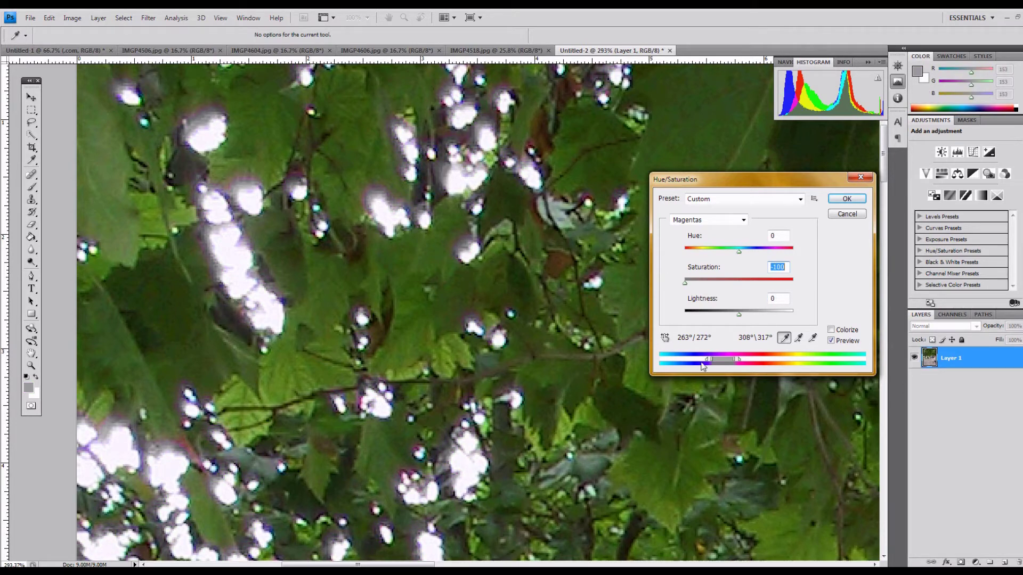
pyautogui.moveTo(739, 362); pyautogui.dragTo(738, 363)
pyautogui.click(843, 214)
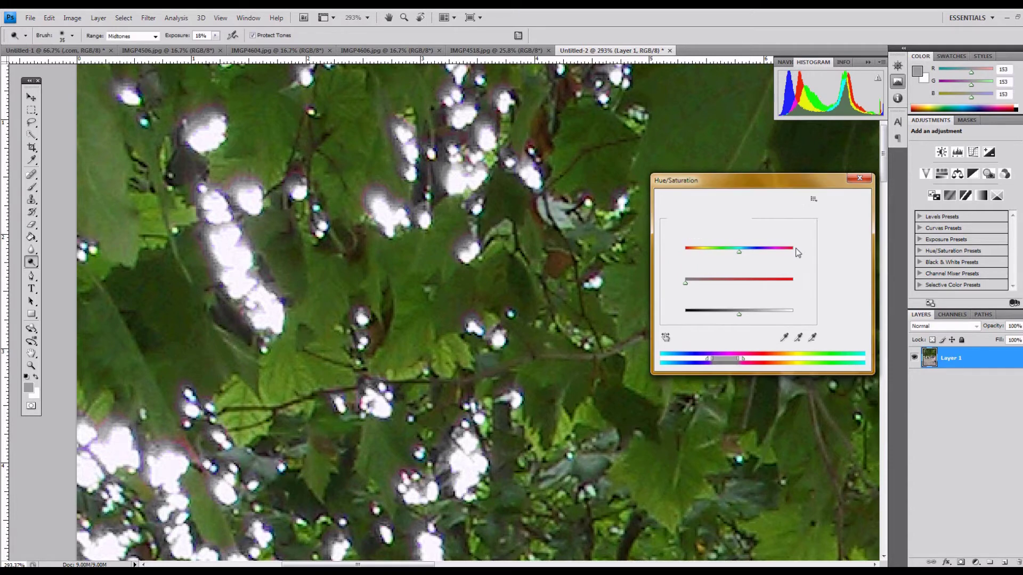
# Zoom out to 59.4% and duplicate the layer as Layer 1 copy
pyautogui.scroll(-8, 360, 198)
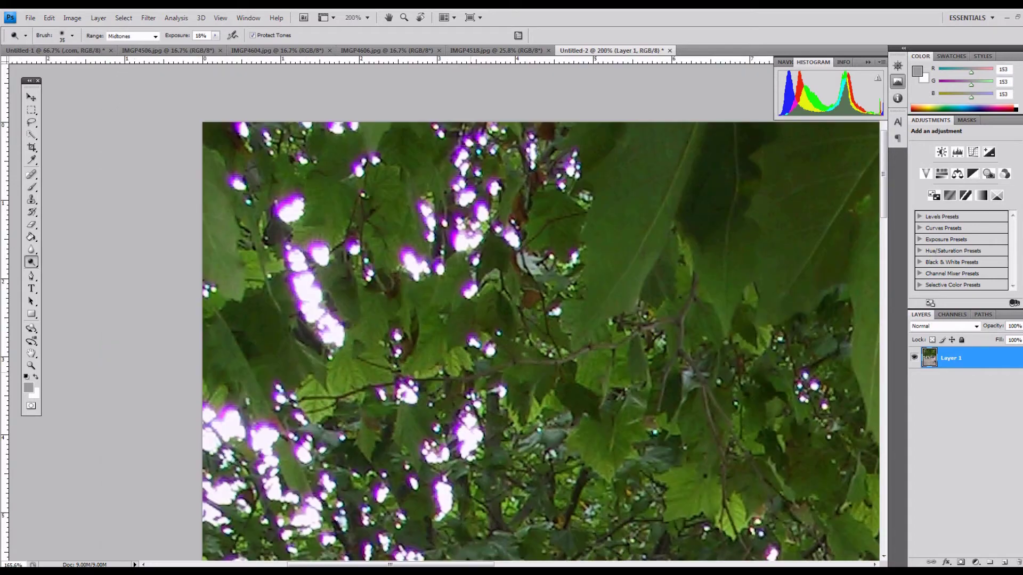
pyautogui.scroll(-4, 360, 199)
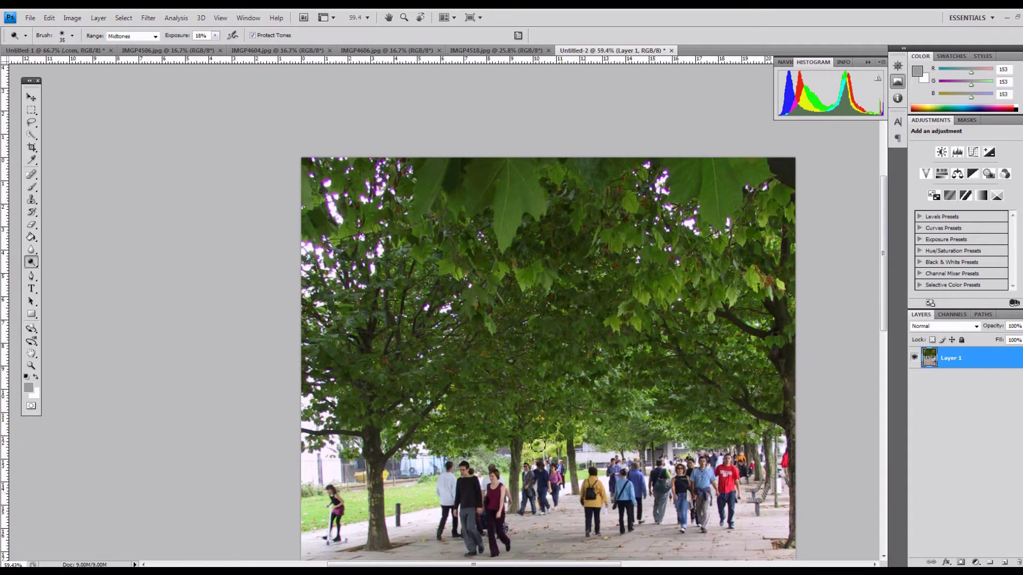
pyautogui.click(102, 17)
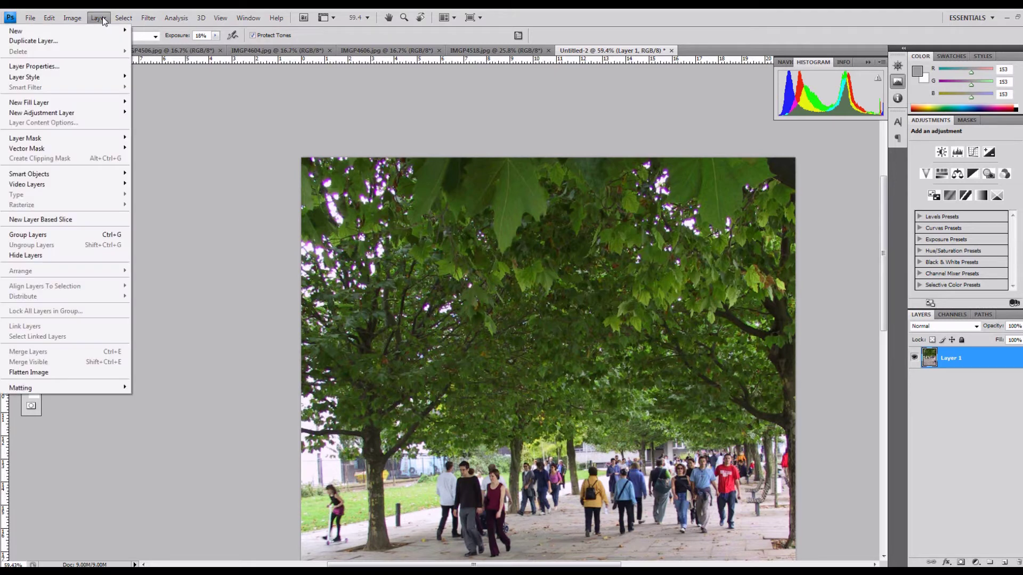
pyautogui.click(98, 40)
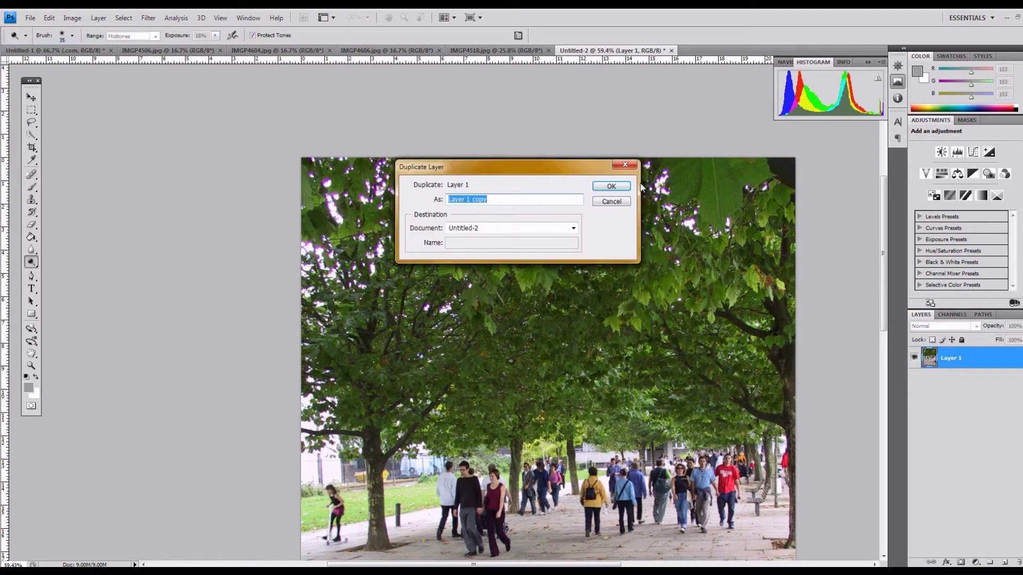
pyautogui.click(618, 188)
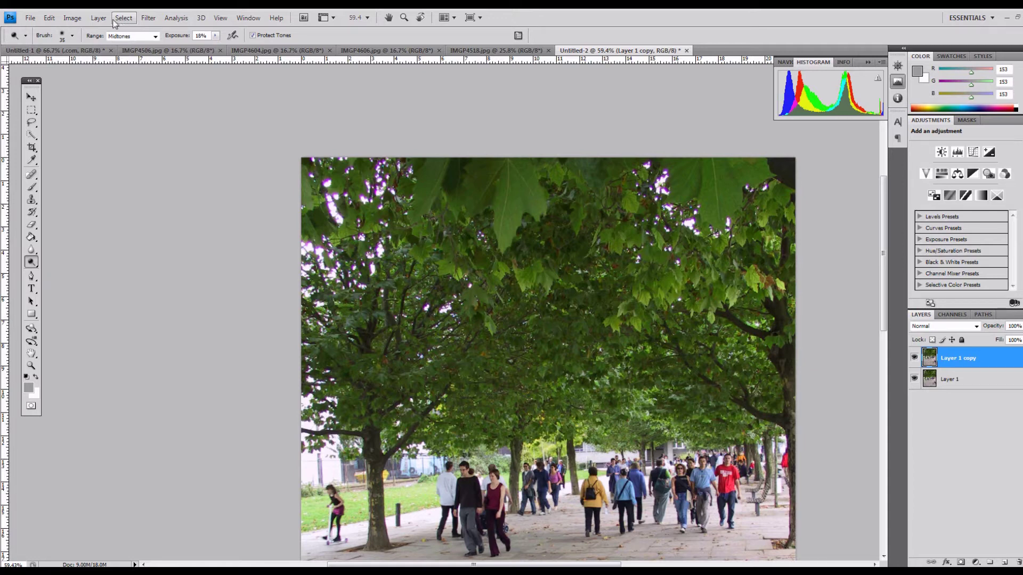
# Open Hue/Saturation on Layer 1 copy and target the Magentas range
pyautogui.click(72, 17)
pyautogui.moveTo(103, 49)
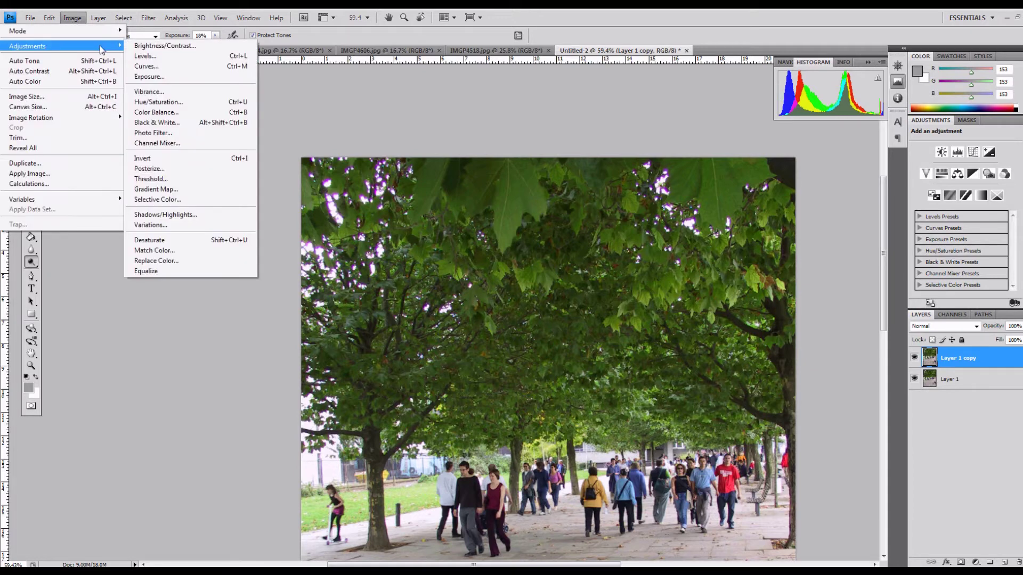
pyautogui.click(161, 103)
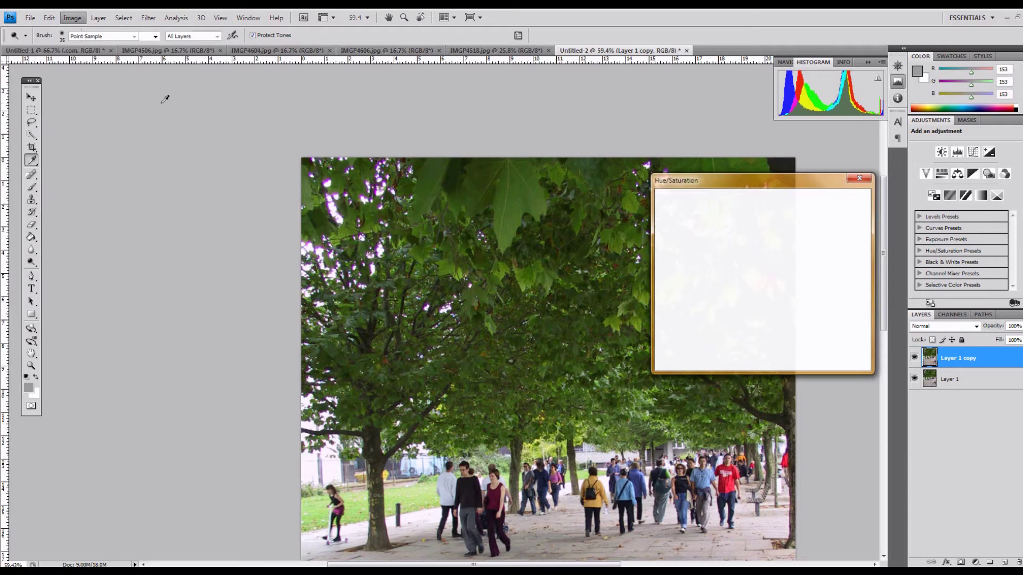
pyautogui.click(743, 220)
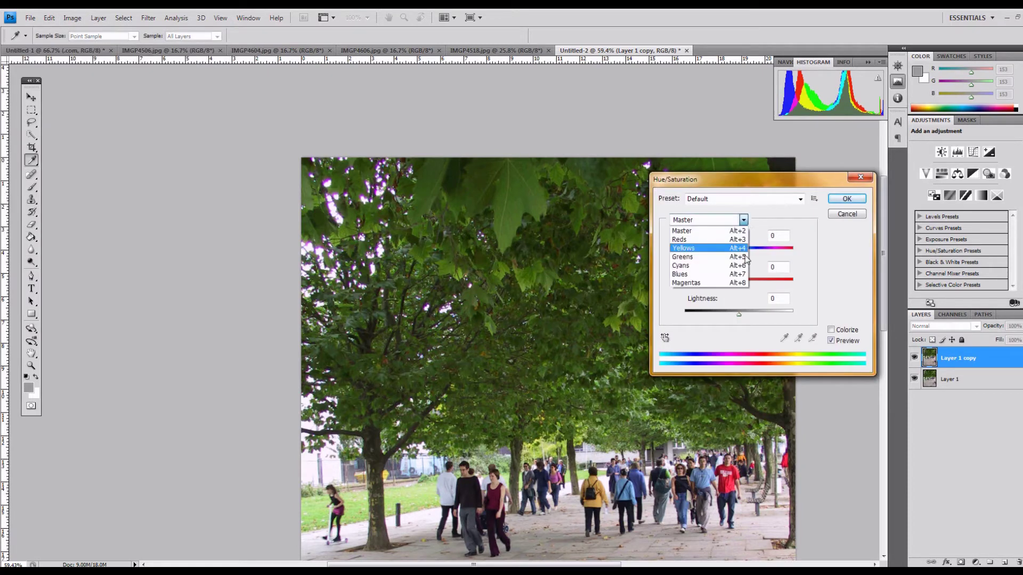
pyautogui.click(739, 283)
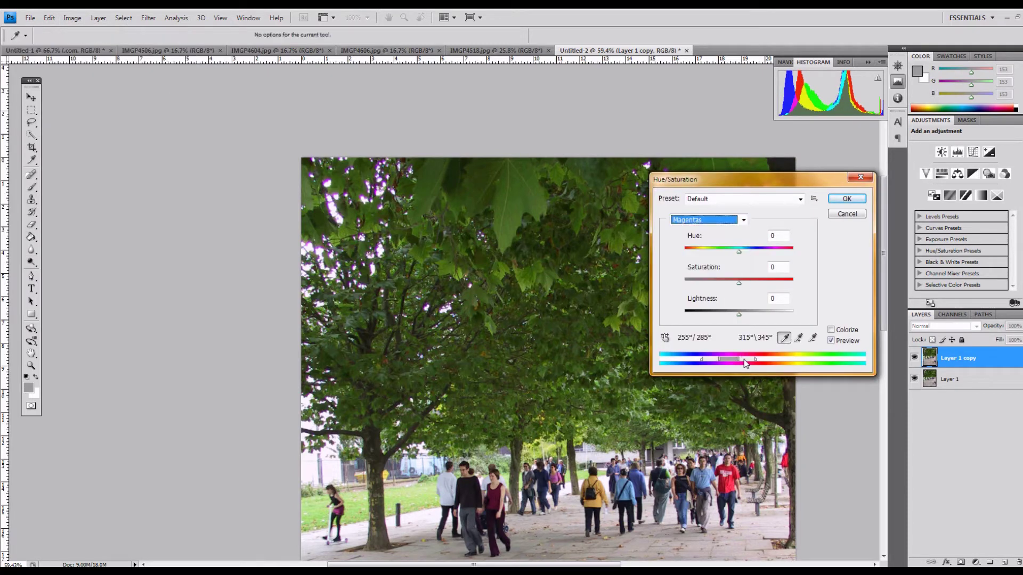
# Desaturate Magentas to -100 across 267°/278°–333°\343° and apply it
pyautogui.moveTo(756, 362); pyautogui.dragTo(711, 363)
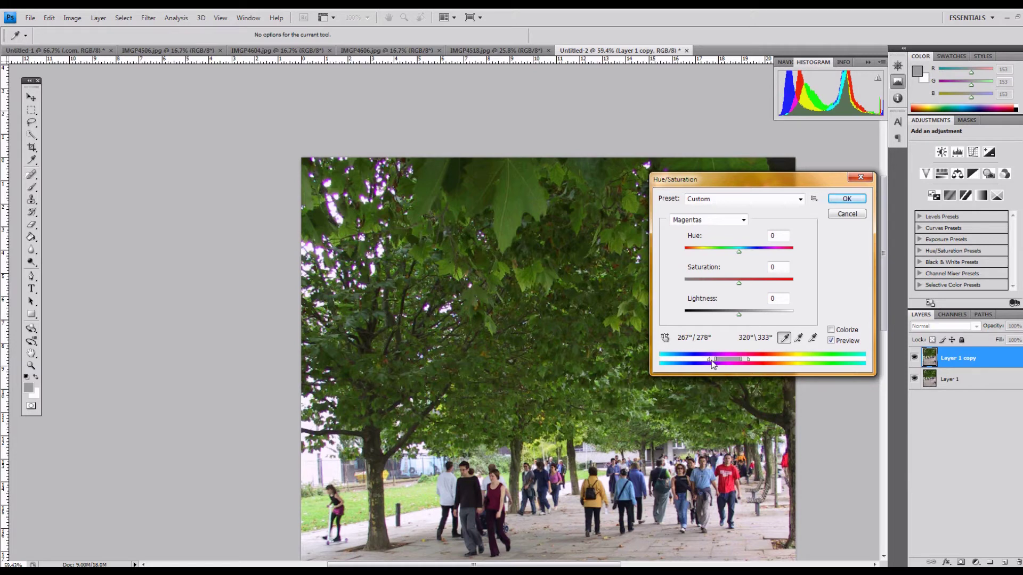
pyautogui.moveTo(739, 283); pyautogui.dragTo(683, 287)
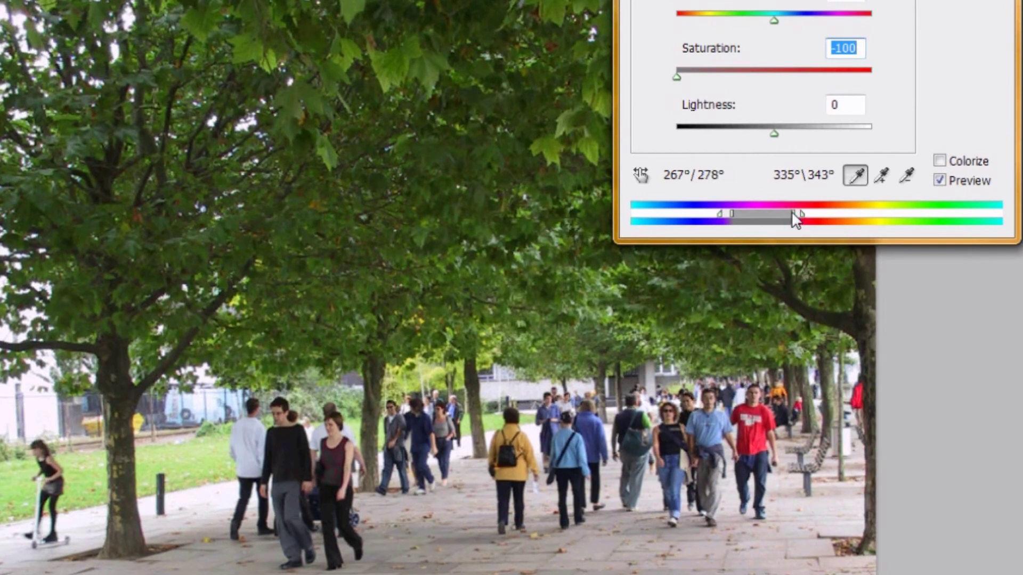
pyautogui.moveTo(793, 212); pyautogui.dragTo(790, 212)
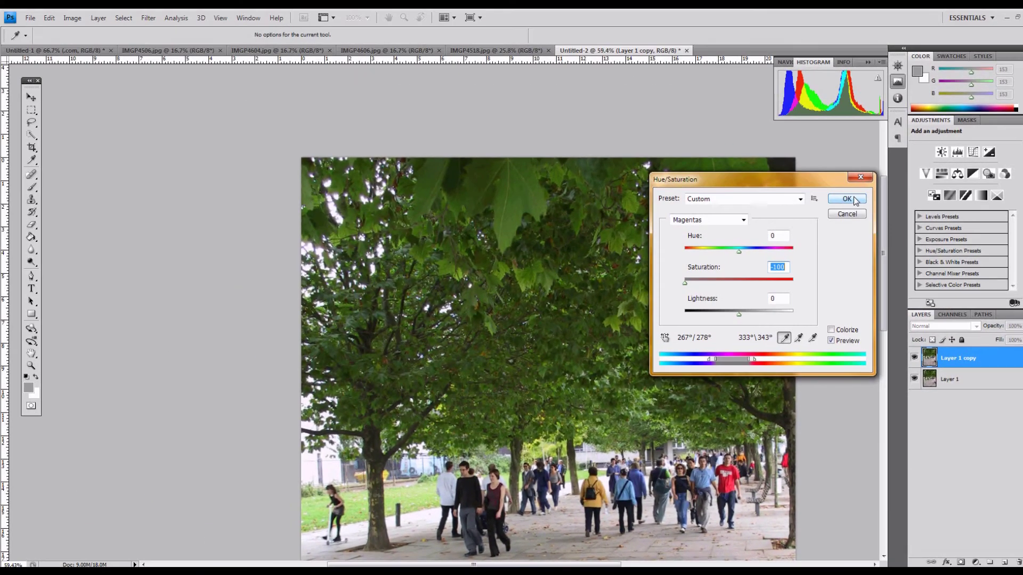
pyautogui.click(854, 200)
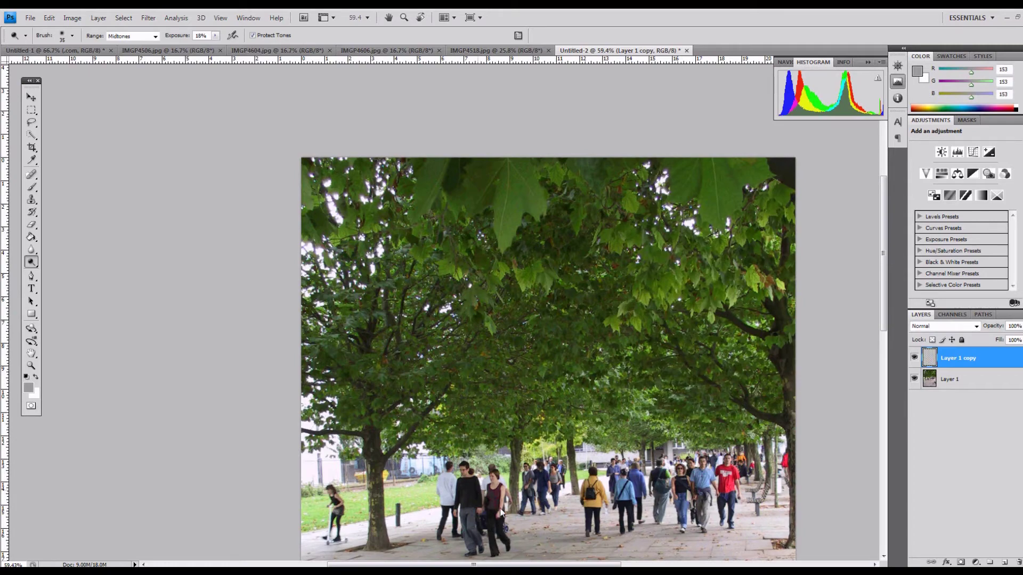
pyautogui.moveTo(501, 512); pyautogui.dragTo(489, 431)
pyautogui.scroll(3, 489, 431)
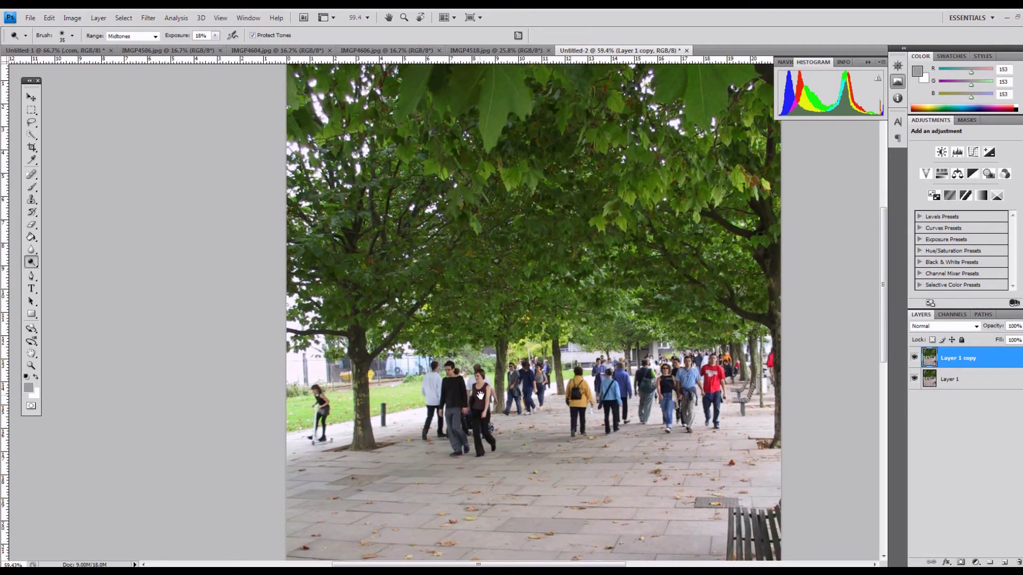
pyautogui.scroll(3, 491, 416)
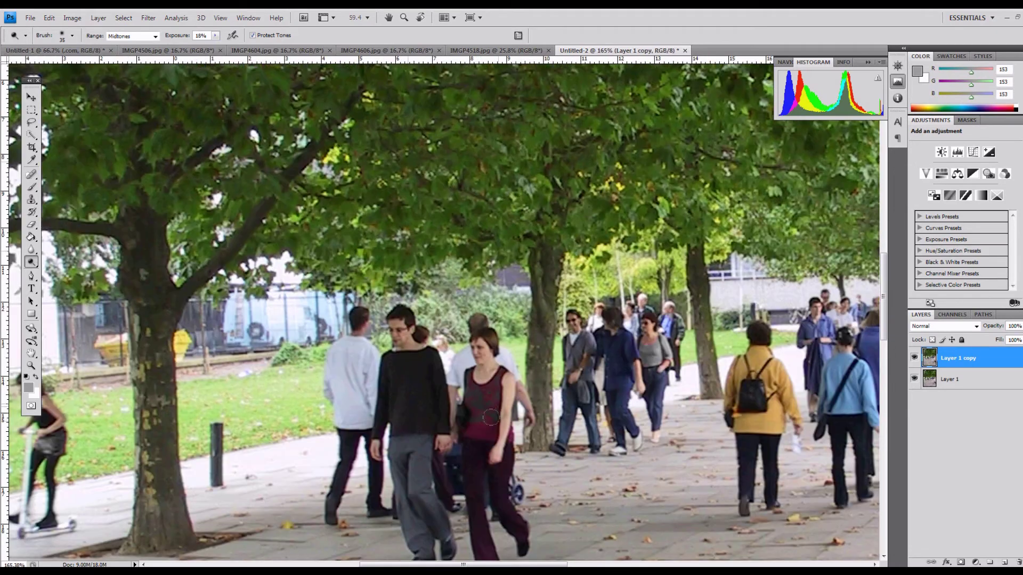
pyautogui.scroll(2, 491, 416)
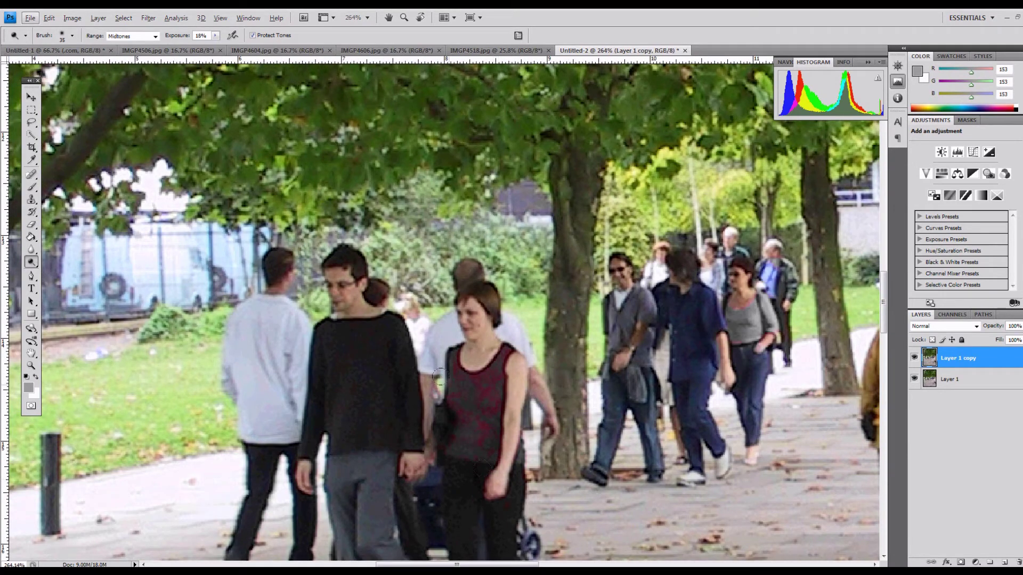
pyautogui.scroll(-5, 483, 372)
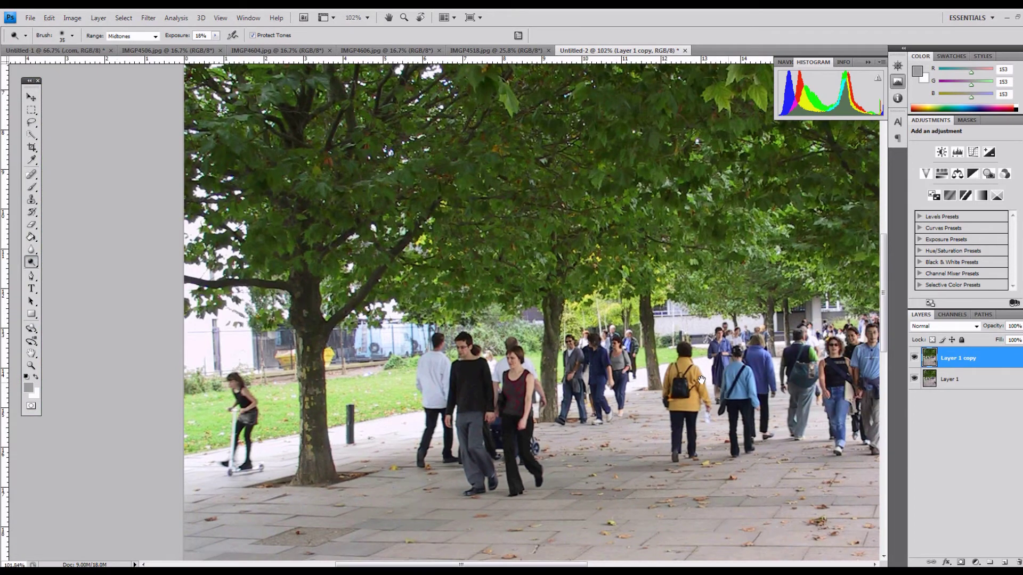
pyautogui.moveTo(728, 383); pyautogui.dragTo(599, 342)
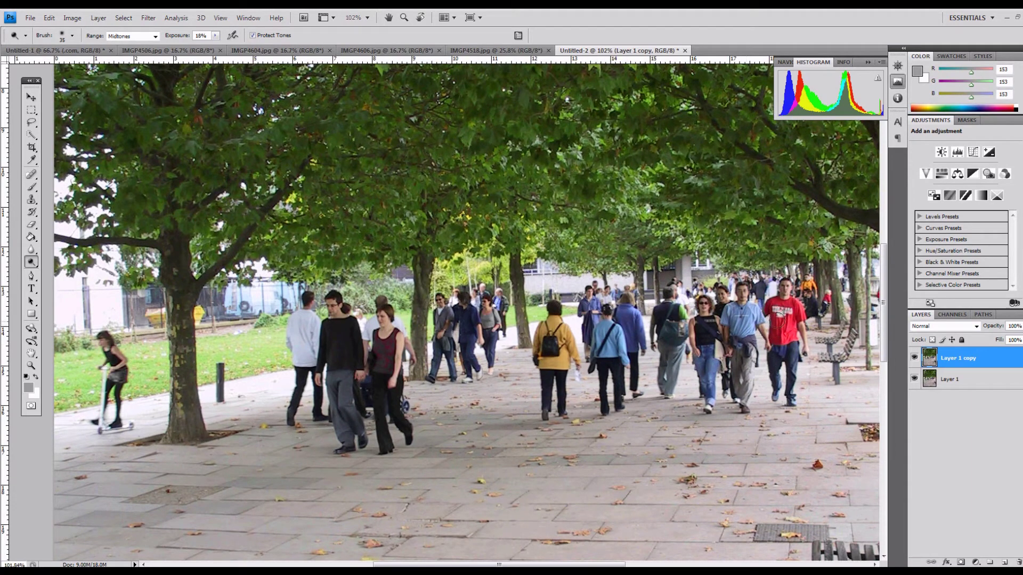
pyautogui.scroll(5, 780, 320)
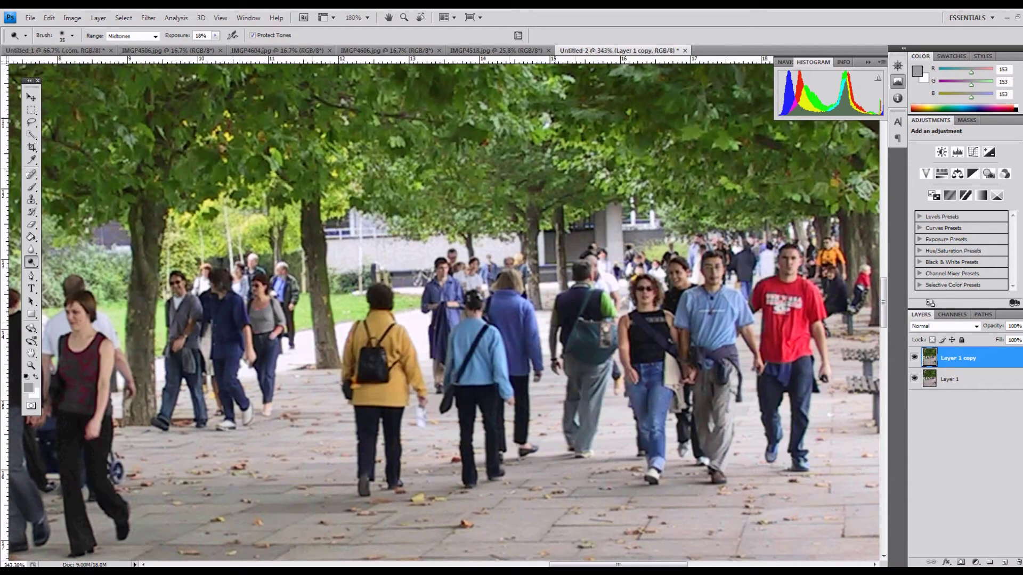
pyautogui.scroll(-5, 735, 366)
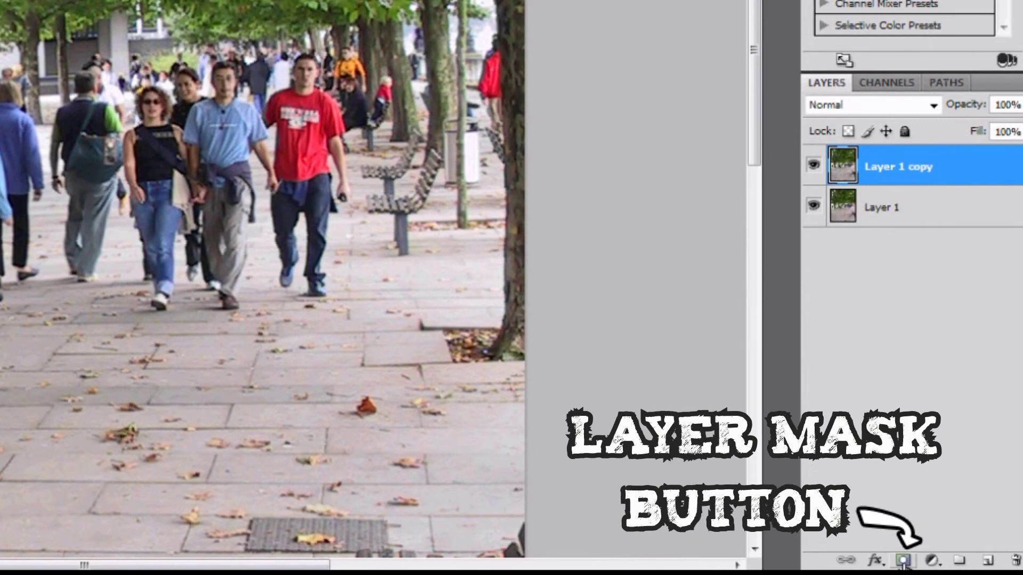
# Add a layer mask to Layer 1 copy, choose the Brush tool, and swap colours with X
pyautogui.click(903, 561)
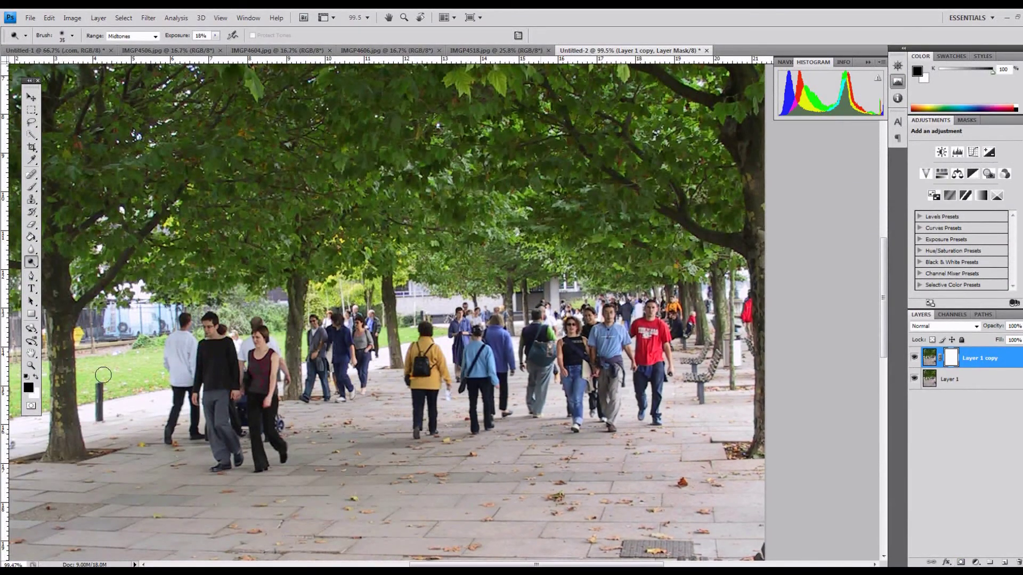
pyautogui.click(31, 189)
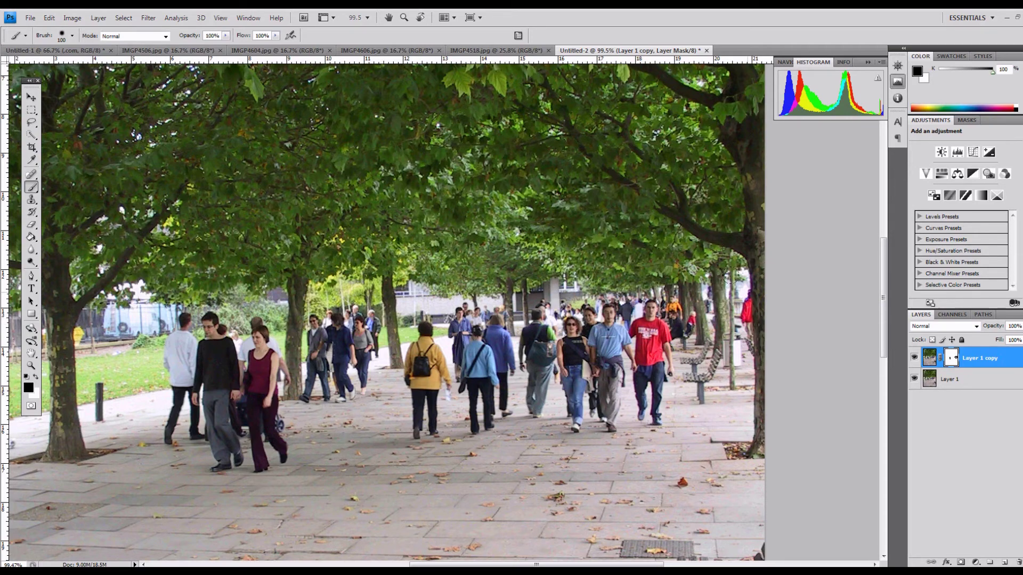
pyautogui.scroll(5, 754, 287)
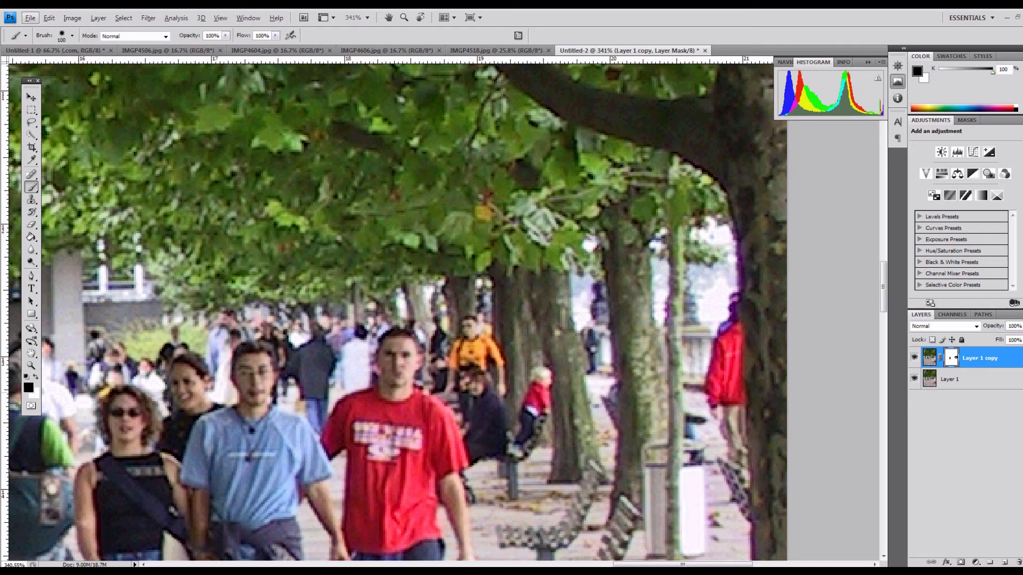
pyautogui.press('x')
# Clear the stray menu focus, then zoom out and pan to the photo's top edge
pyautogui.press('alt')
pyautogui.scroll(-5, 395, 312)
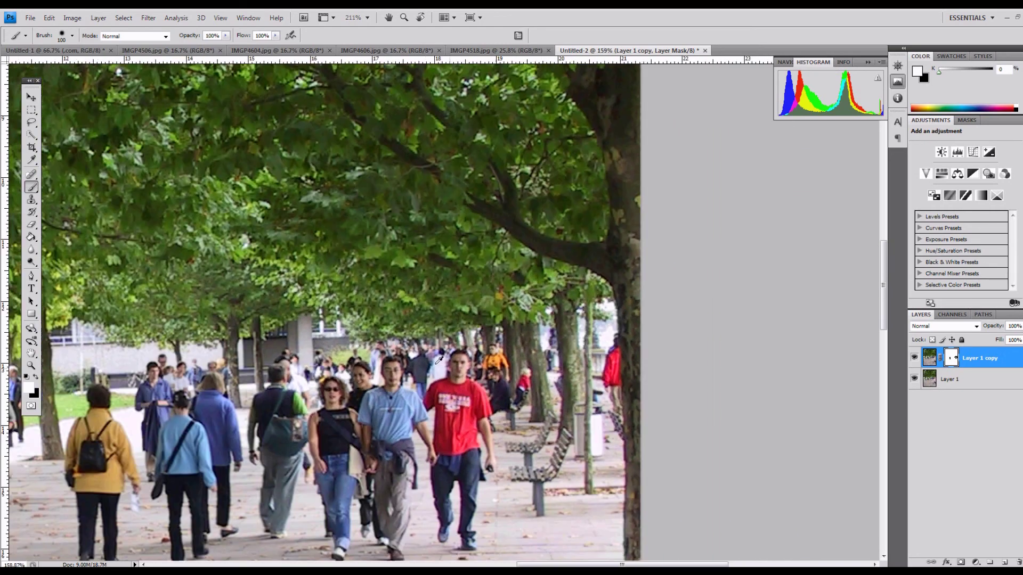
pyautogui.scroll(-2, 395, 353)
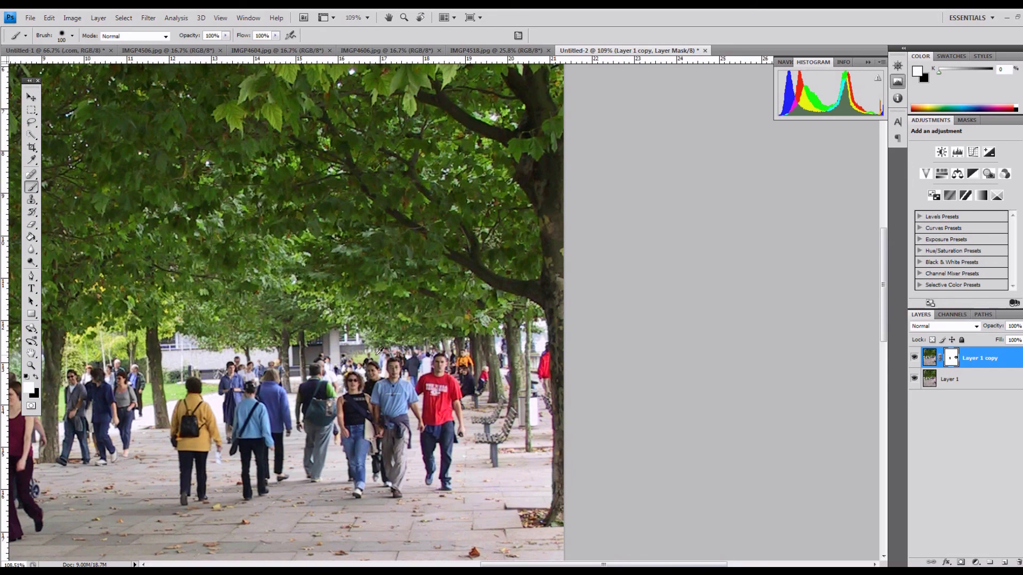
pyautogui.scroll(-2, 260, 372)
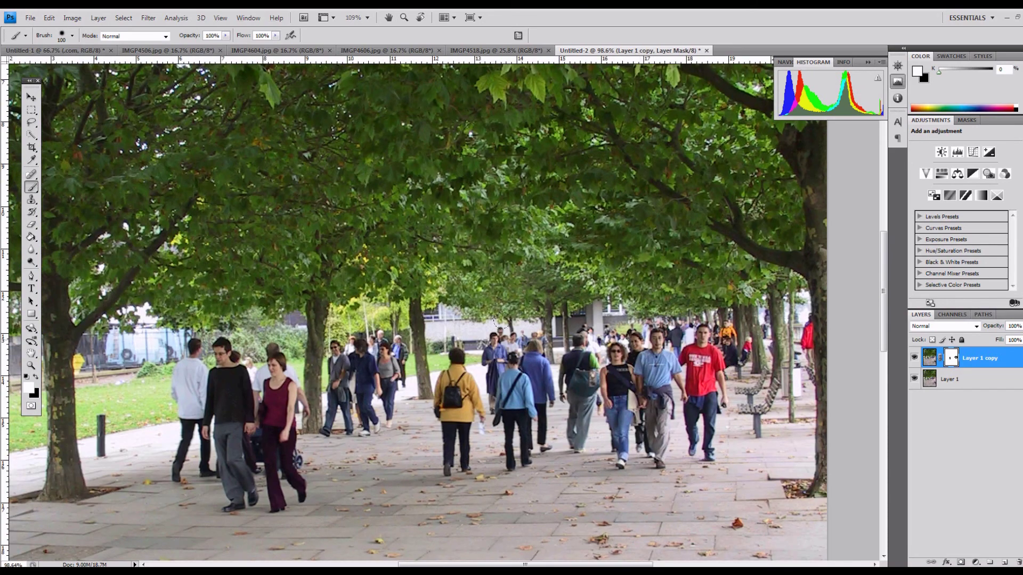
pyautogui.scroll(-2, 402, 309)
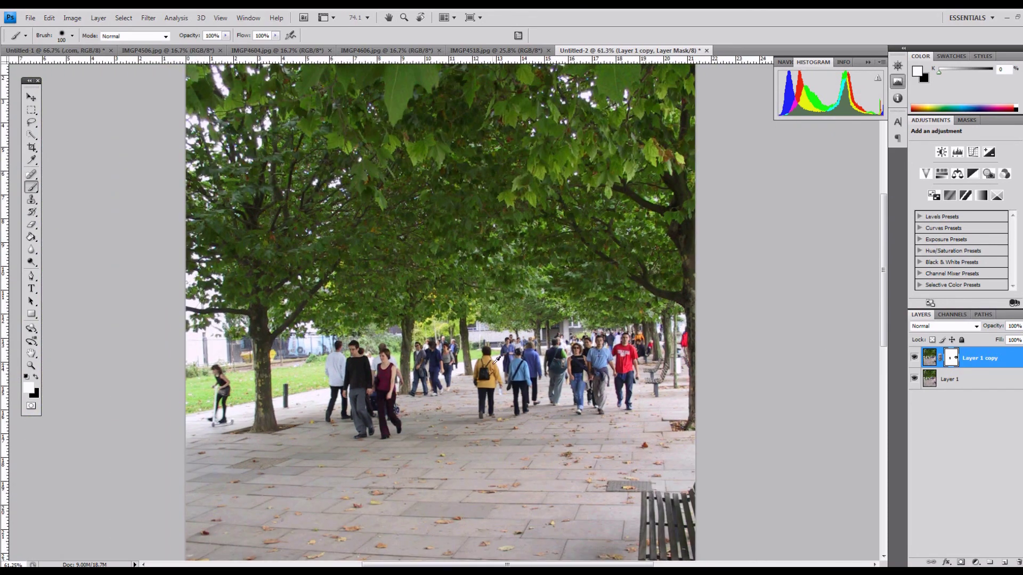
pyautogui.moveTo(484, 299); pyautogui.dragTo(493, 365)
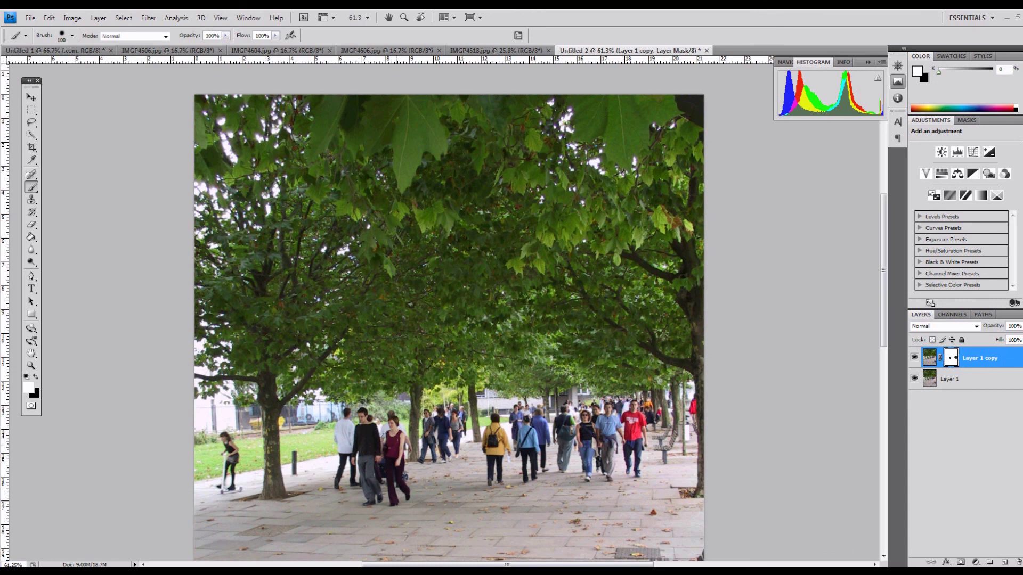